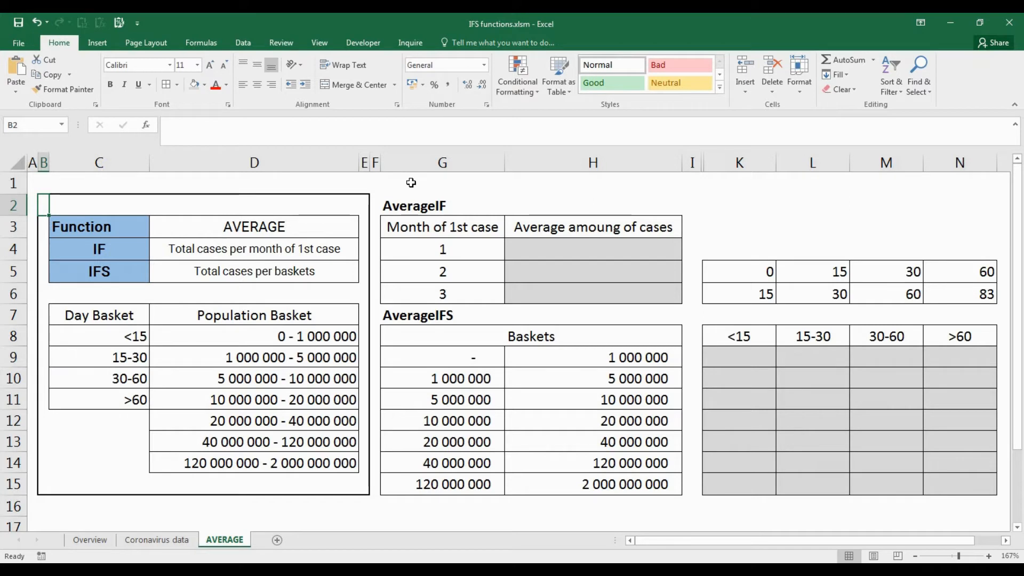
Step: Start an AVERAGEIF formula in cell H4, the average amount of cases for month 1
{"action": "left_click", "coordinate": [645, 248]}
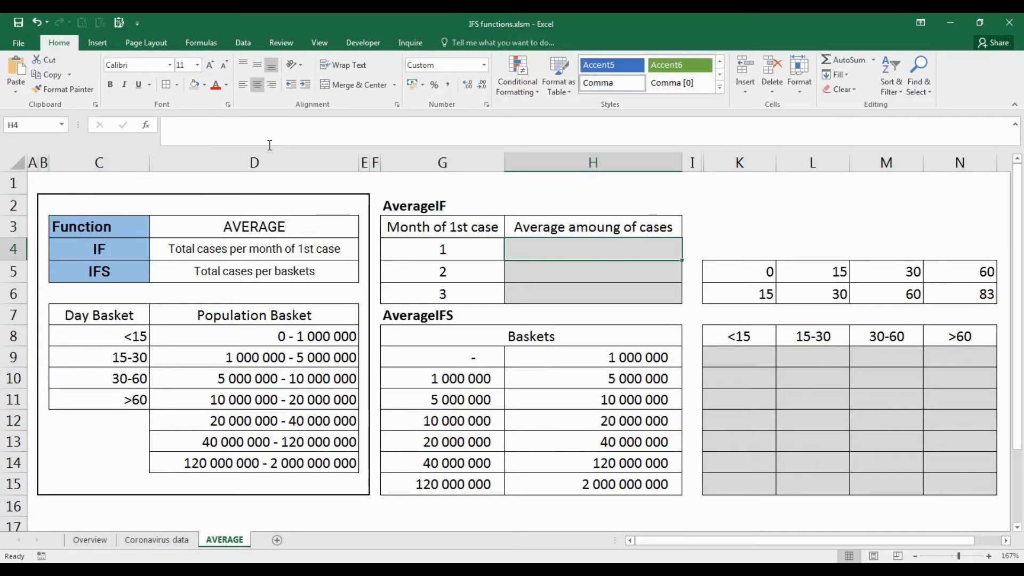
{"action": "left_click", "coordinate": [270, 134]}
{"action": "type", "text": "=aver"}
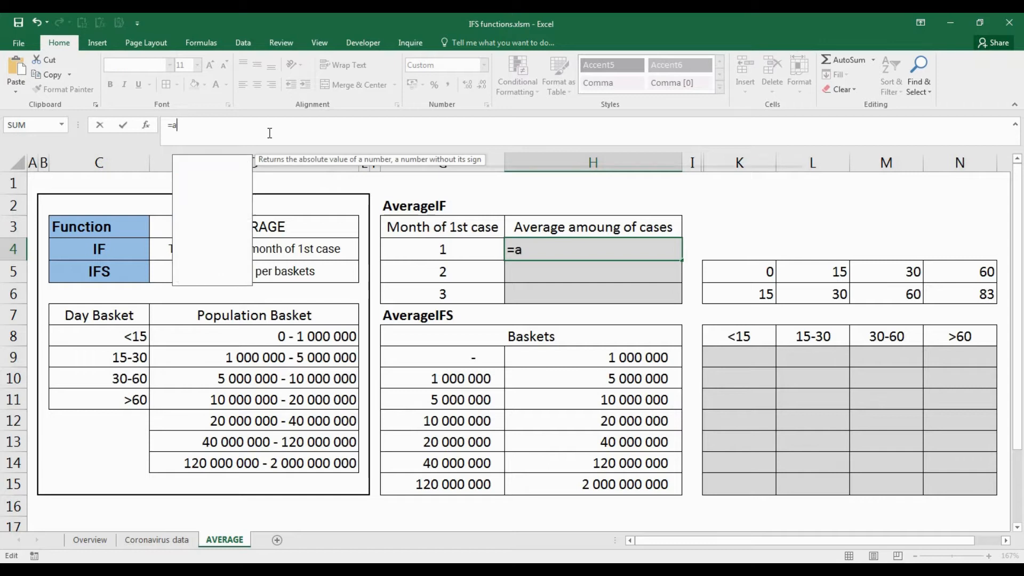
{"action": "key", "text": "Down"}
{"action": "key", "text": "Down"}
{"action": "key", "text": "Tab"}
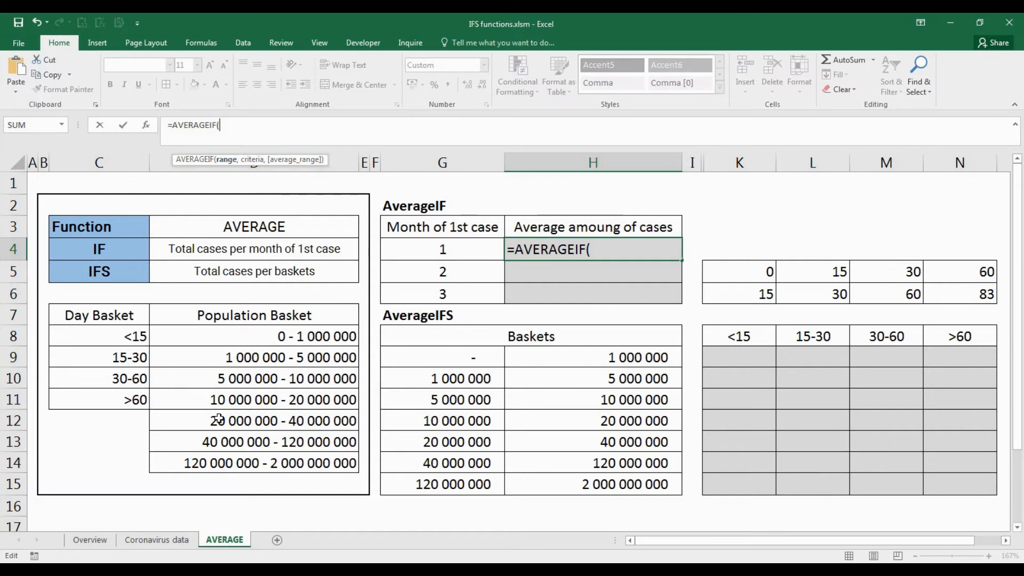
Step: Set the formula's range argument to the 1st case month data, 'Coronavirus data'!$H$3:$H$205, as an absolute reference
{"action": "left_click", "coordinate": [157, 539]}
{"action": "left_click", "coordinate": [633, 206]}
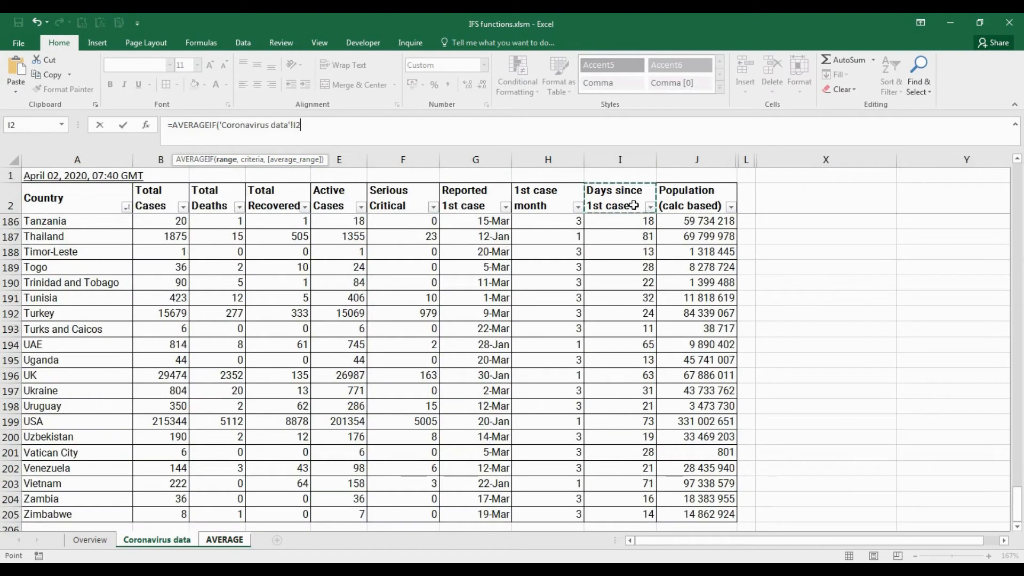
{"action": "key", "text": "Left"}
{"action": "key", "text": "Down"}
{"action": "key", "text": "ctrl+shift+Down"}
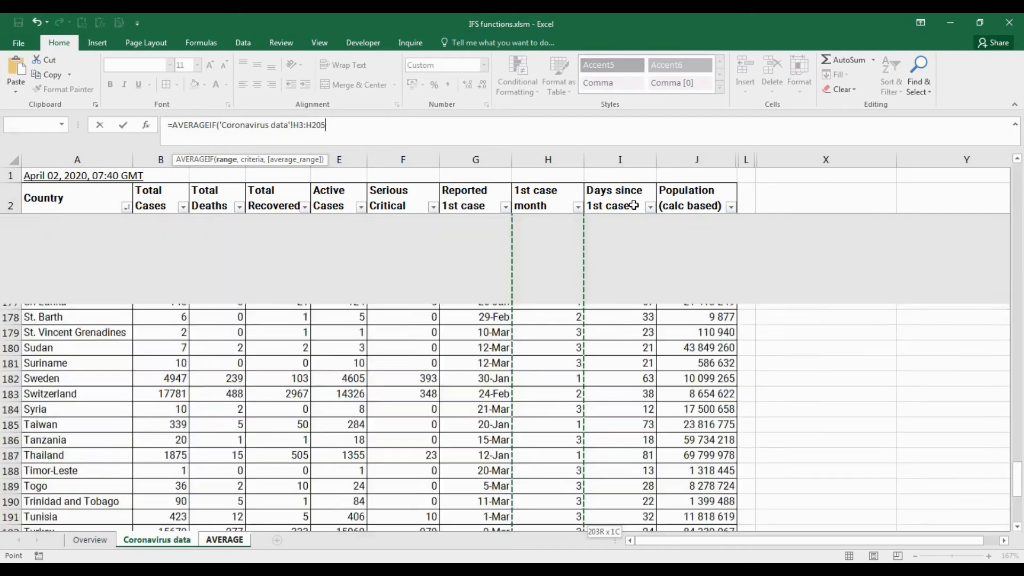
{"action": "key", "text": "F4"}
{"action": "type", "text": ","}
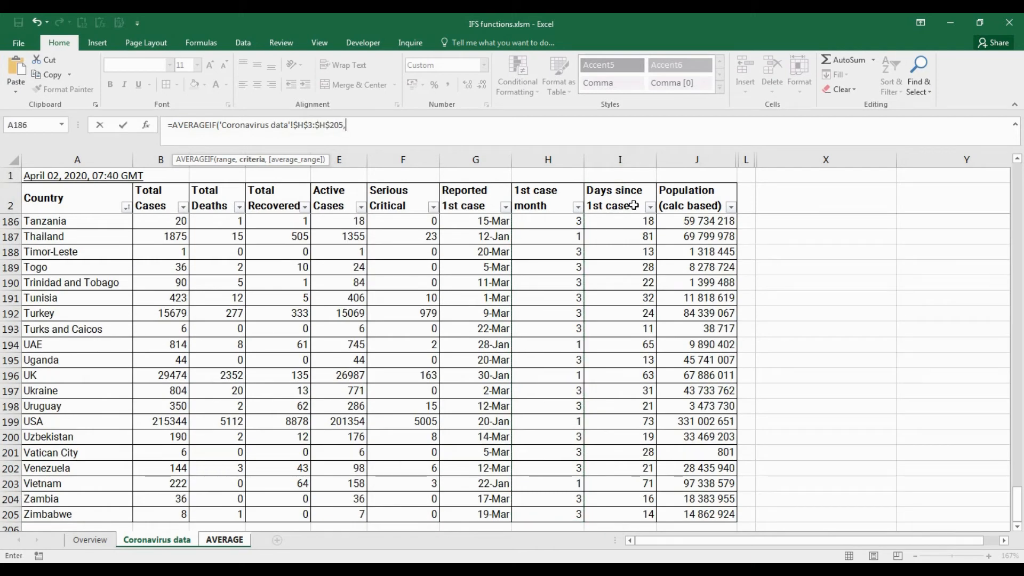
Step: Use the month in cell G4 of the AVERAGE sheet as the AVERAGEIF criteria
{"action": "left_click", "coordinate": [227, 540]}
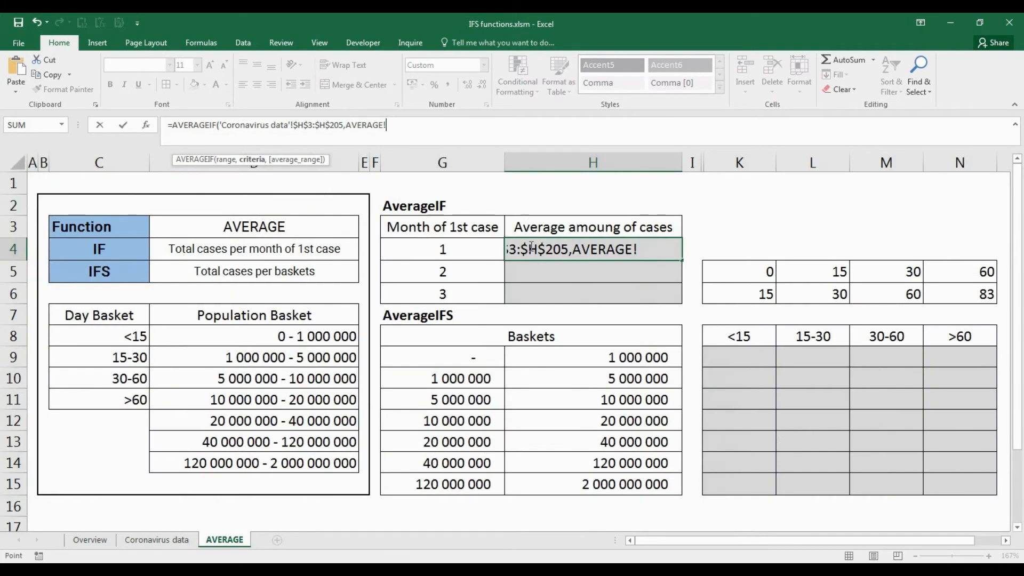
{"action": "left_click", "coordinate": [474, 247]}
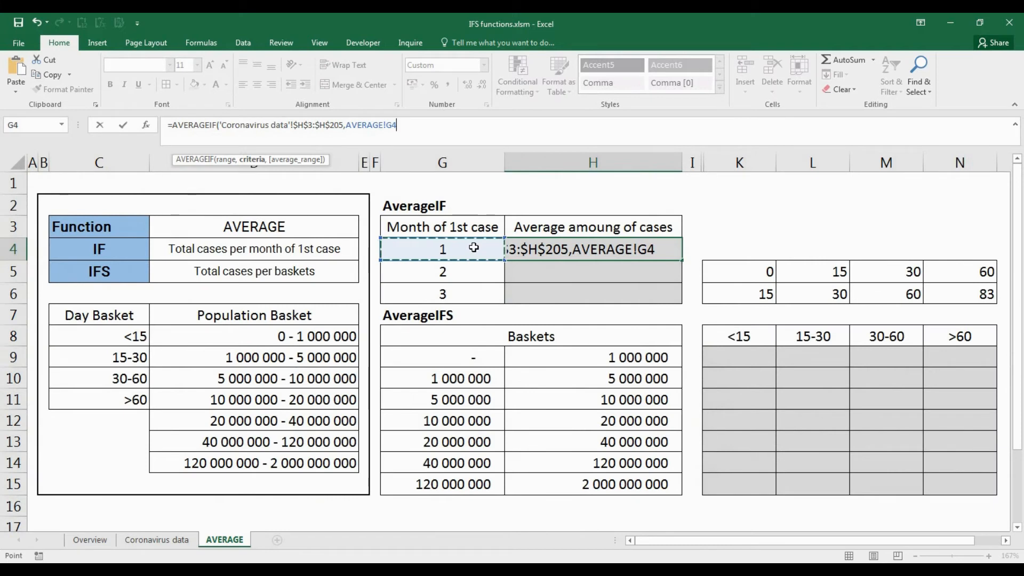
{"action": "type", "text": ","}
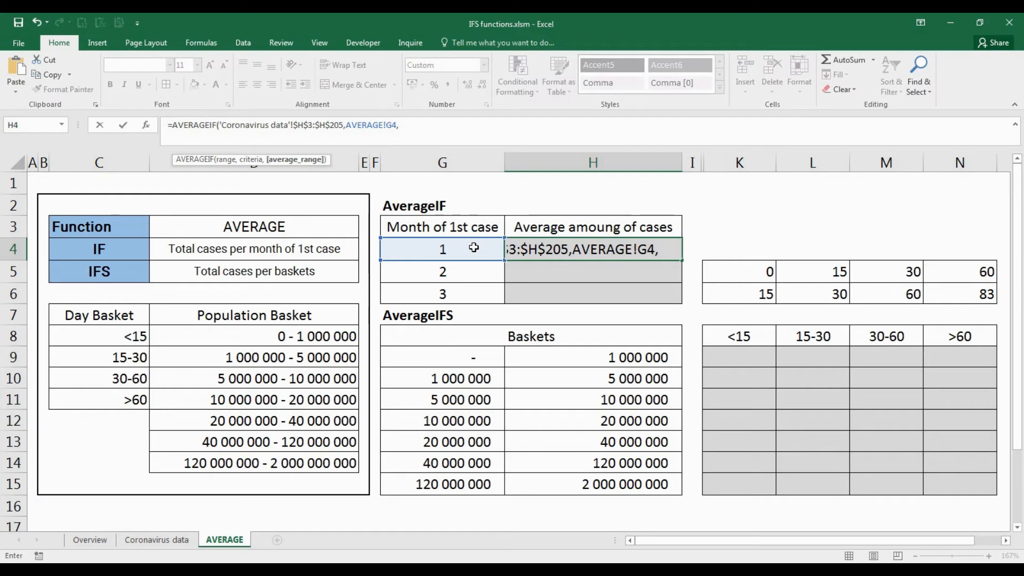
Step: Set the average range to the absolute Total Cases range 'Coronavirus data'!$B$3:$B$205 and complete the AVERAGEIF formula
{"action": "left_click", "coordinate": [160, 540]}
{"action": "left_click", "coordinate": [171, 203]}
{"action": "key", "text": "Down"}
{"action": "key", "text": "ctrl+shift+Down"}
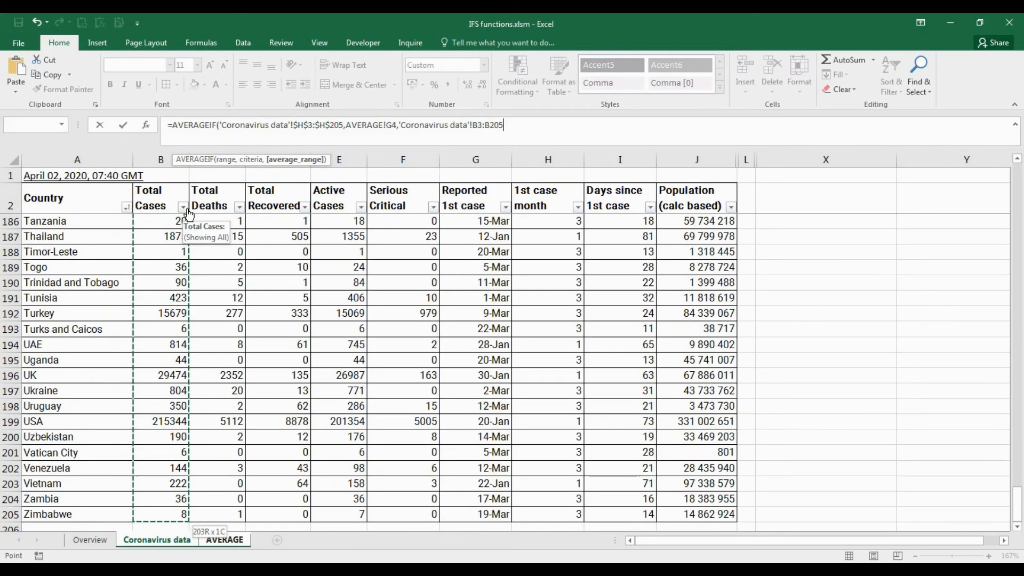
{"action": "key", "text": "F4"}
{"action": "key", "text": "Return"}
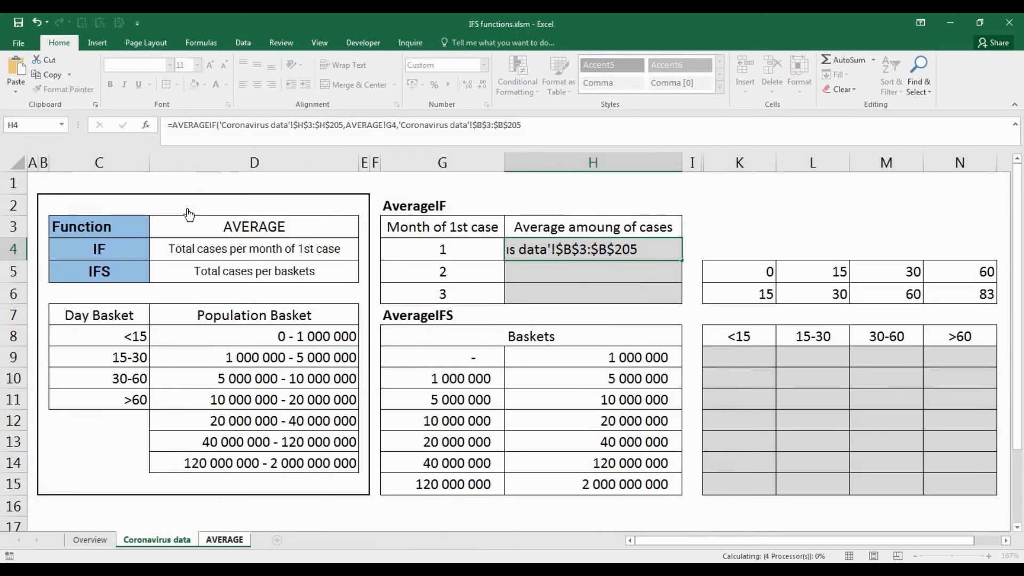
Step: Fill the AVERAGEIF formula from H4 through H6 for all three months and check the formula in H6
{"action": "left_click_drag", "start_coordinate": [676, 250], "coordinate": [663, 293]}
{"action": "key", "text": "F2"}
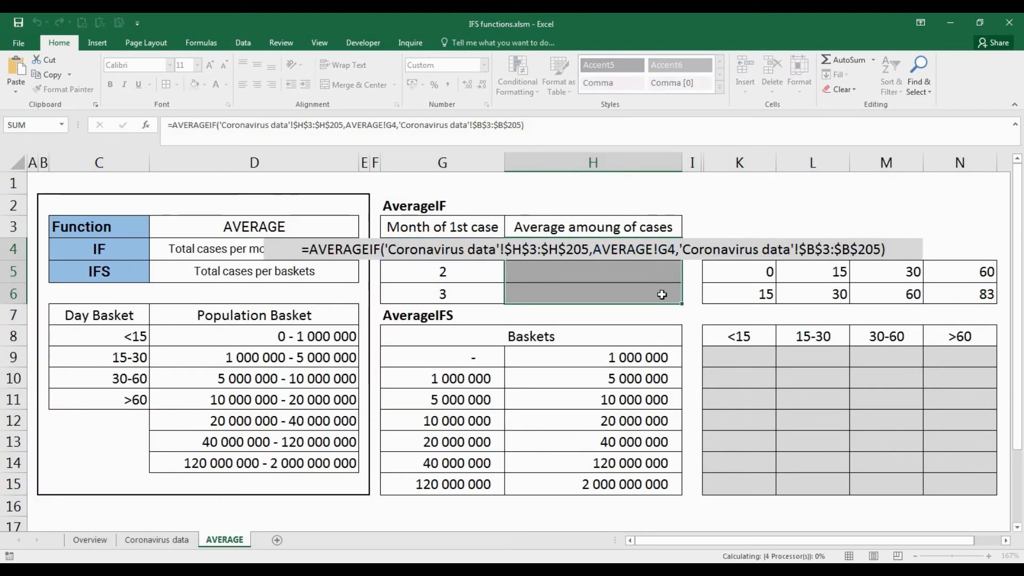
{"action": "key", "text": "ctrl+Return"}
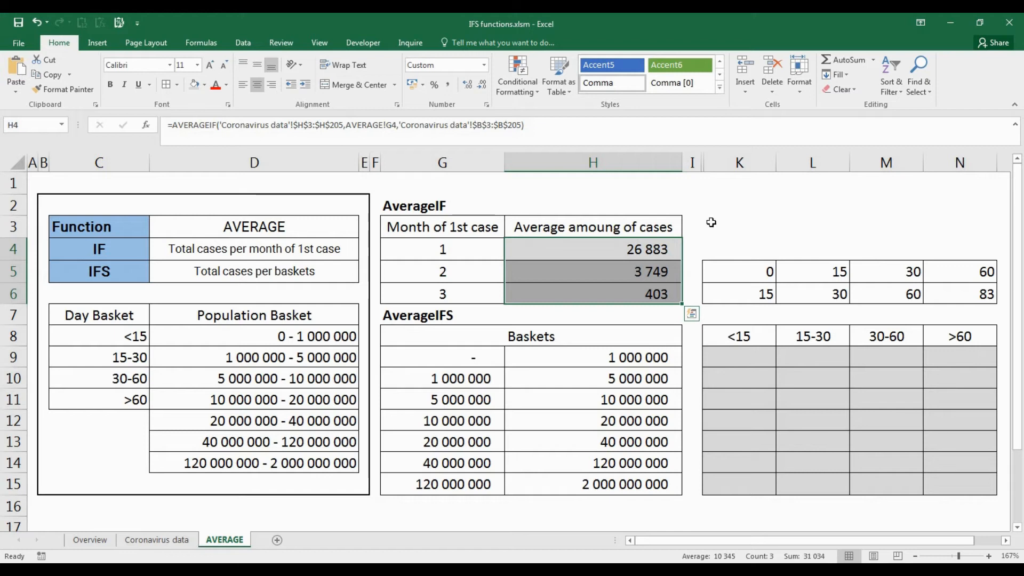
{"action": "left_click", "coordinate": [675, 292]}
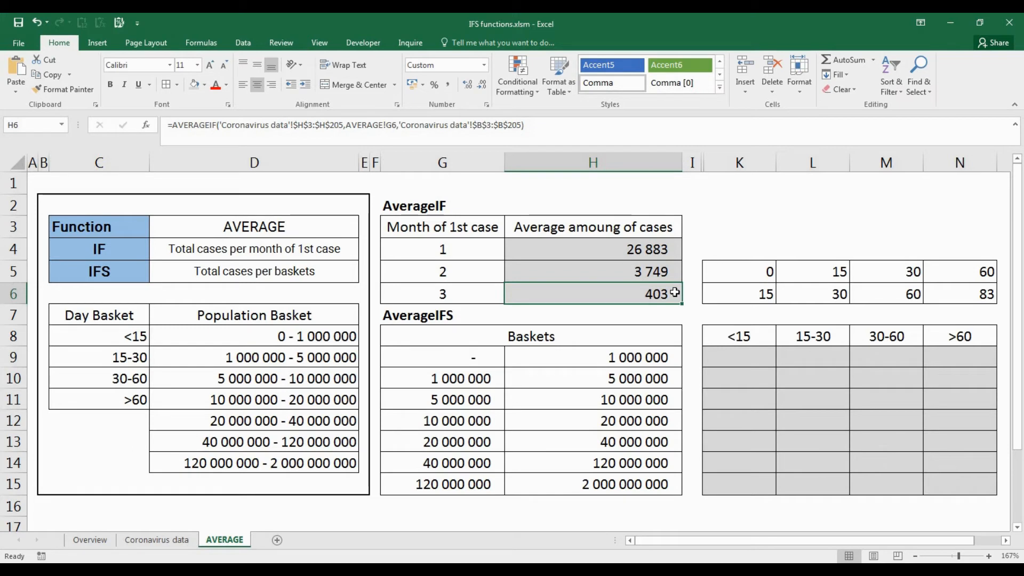
Step: Start an AVERAGEIFS formula in cell K9, the first cell of the baskets table
{"action": "left_click", "coordinate": [742, 351]}
{"action": "left_click", "coordinate": [265, 135]}
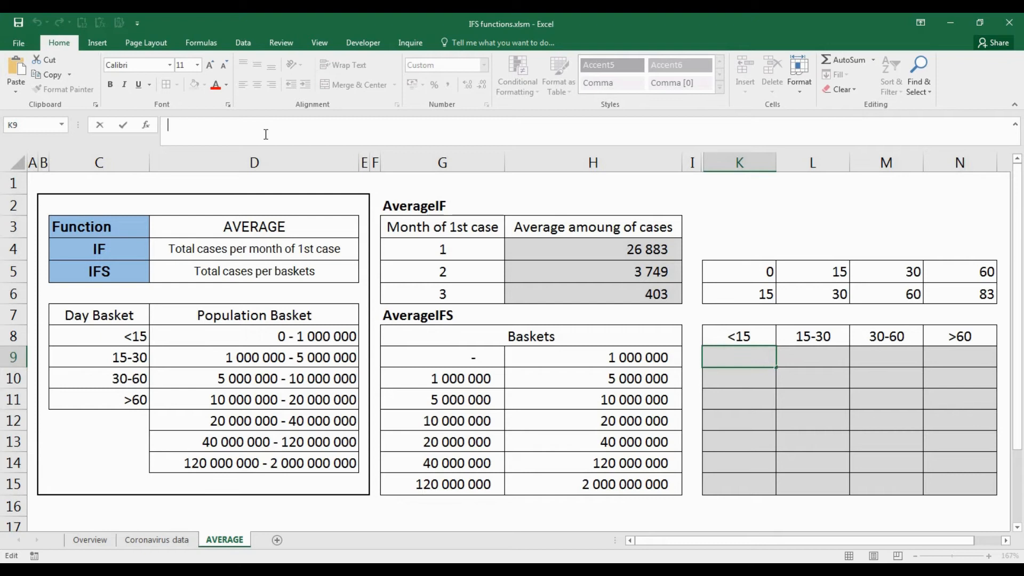
{"action": "type", "text": "=aver"}
{"action": "key", "text": "Down"}
{"action": "key", "text": "Down"}
{"action": "key", "text": "Down"}
{"action": "key", "text": "Tab"}
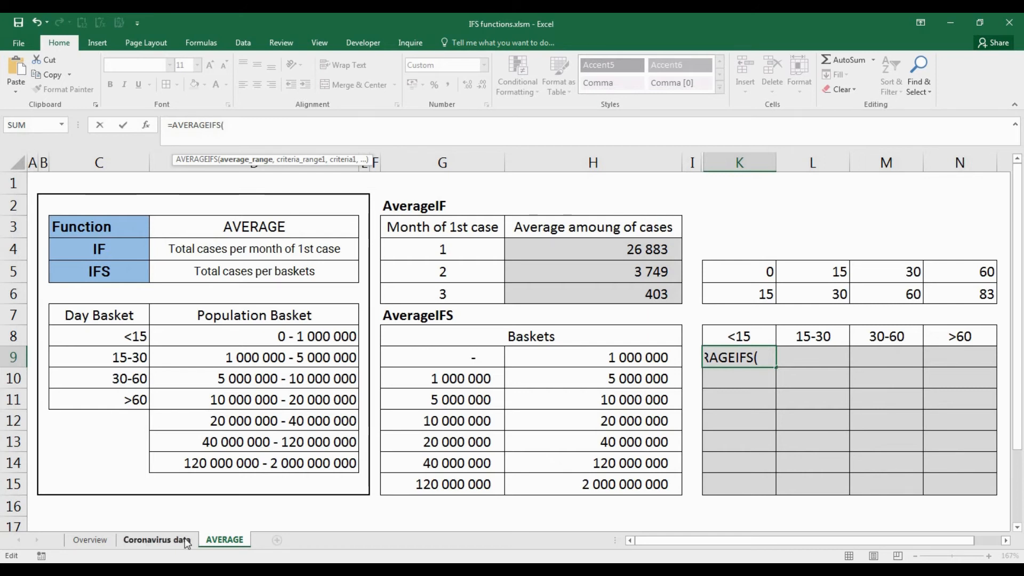
Step: Set Total Cases $B$3:$B$205 as the average range and Population $J$3:$J$205 as the first criteria range, both from Coronavirus data
{"action": "left_click", "coordinate": [157, 539]}
{"action": "left_click", "coordinate": [175, 198]}
{"action": "type", "text": ","}
{"action": "left_click", "coordinate": [700, 198]}
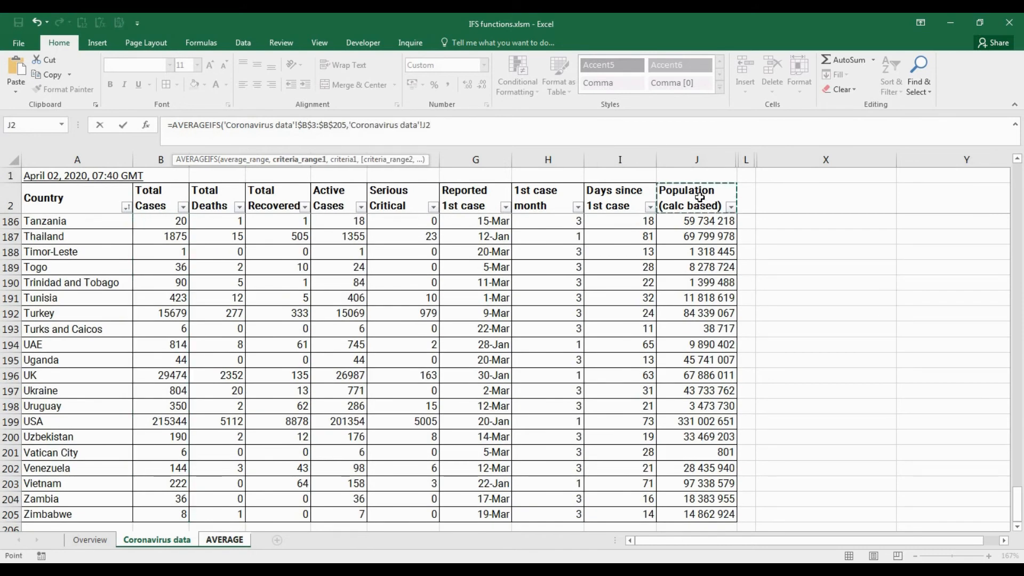
Step: Set the first population criterion to ">"&AVERAGE!$G9, locking only the column of the reference
{"action": "type", "text": ",\">\""}
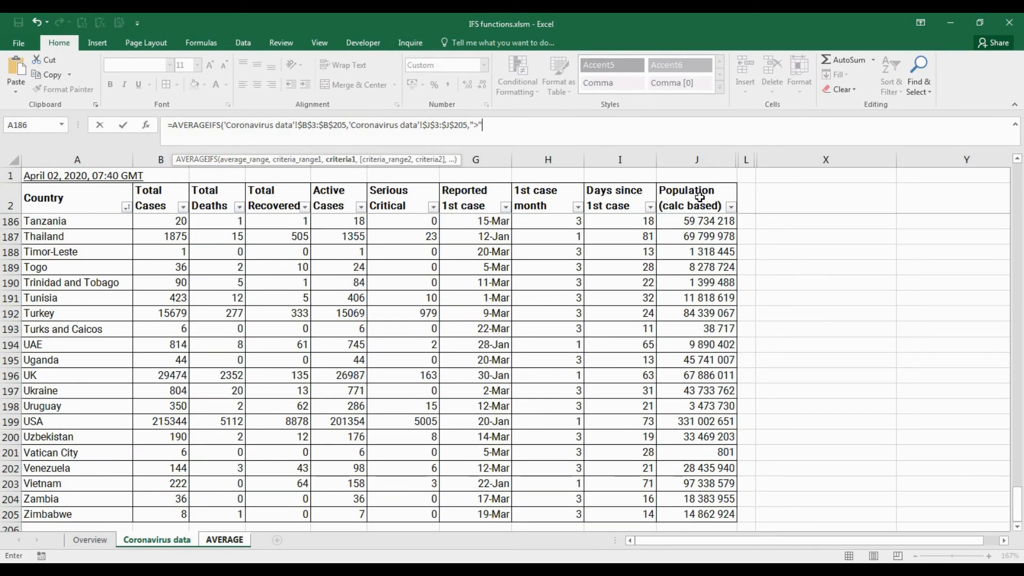
{"action": "type", "text": "&"}
{"action": "left_click", "coordinate": [225, 540]}
{"action": "left_click", "coordinate": [469, 357]}
{"action": "key", "text": "F4"}
{"action": "key", "text": "F4"}
{"action": "key", "text": "F4"}
Step: Duplicate the population condition within the formula and change the copy's criterion to "<="&AVERAGE!$H9
{"action": "left_click_drag", "start_coordinate": [544, 126], "coordinate": [346, 128]}
{"action": "left_click", "coordinate": [597, 128]}
{"action": "key", "text": "ctrl+v"}
{"action": "left_click", "coordinate": [676, 127]}
{"action": "key", "text": "BackSpace"}
{"action": "type", "text": "<="}
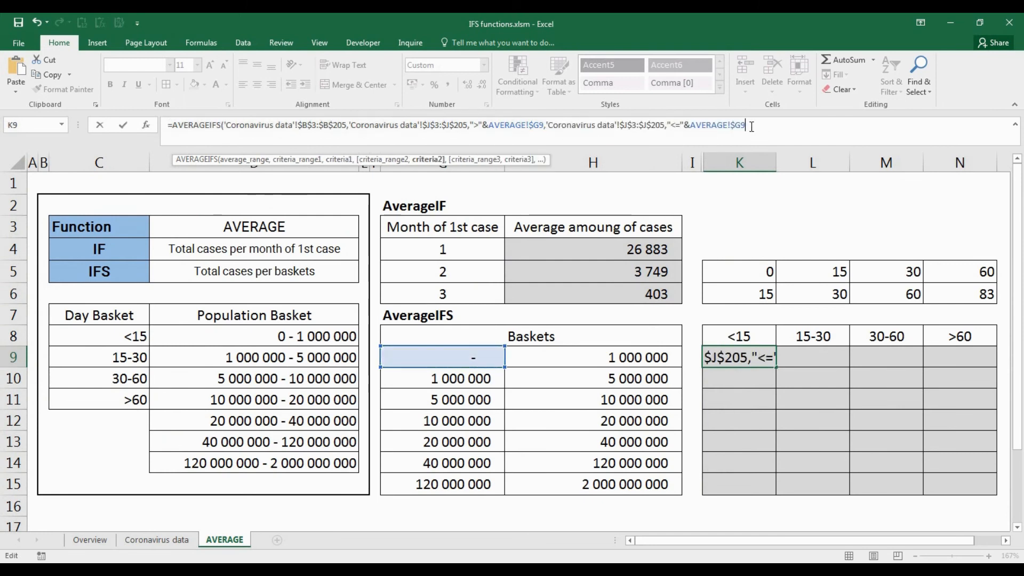
{"action": "left_click", "coordinate": [751, 127]}
{"action": "key", "text": "Left"}
{"action": "key", "text": "BackSpace"}
{"action": "type", "text": "H"}
{"action": "key", "text": "Right"}
Step: Add the Days since 1st case range 'Coronavirus data'!$I$3:$I$205 as the third criteria range, as an absolute reference
{"action": "type", "text": ","}
{"action": "left_click", "coordinate": [157, 539]}
{"action": "left_click", "coordinate": [628, 206]}
{"action": "key", "text": "Down"}
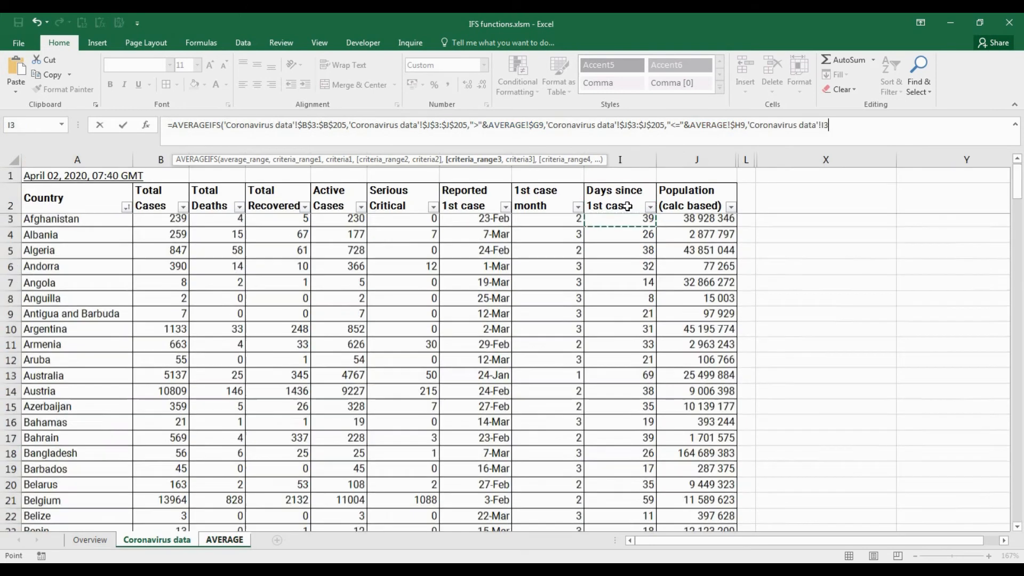
{"action": "key", "text": "ctrl+shift+Down"}
{"action": "key", "text": "F4"}
Step: Set the third criterion to ">"&AVERAGE!K$5, locking only the row of the reference
{"action": "type", "text": ",\">\"&"}
{"action": "left_click", "coordinate": [225, 540]}
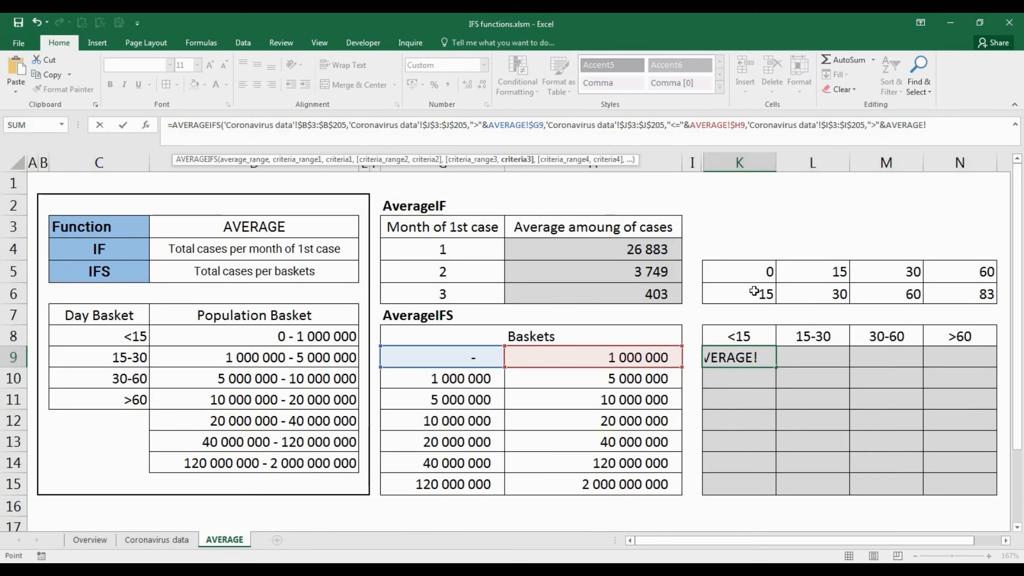
{"action": "left_click", "coordinate": [750, 275]}
{"action": "key", "text": "F4"}
{"action": "key", "text": "F4"}
Step: Duplicate the days condition, change the copy's criterion to "<="&AVERAGE!K$6, and complete the AVERAGEIFS formula in K9
{"action": "left_click_drag", "start_coordinate": [951, 141], "coordinate": [746, 127]}
{"action": "key", "text": "ctrl+c"}
{"action": "left_click", "coordinate": [968, 128]}
{"action": "key", "text": "ctrl+v"}
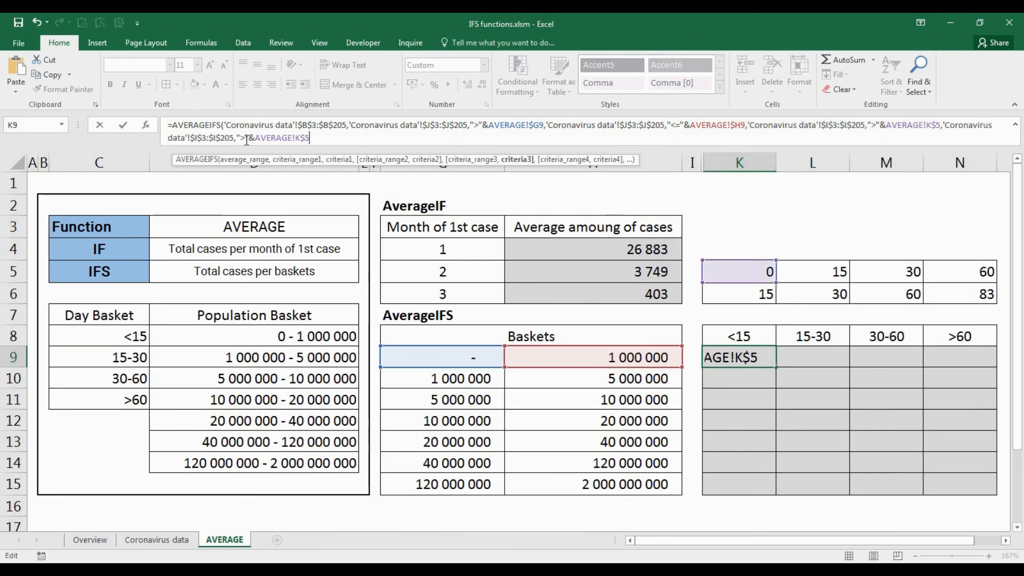
{"action": "left_click", "coordinate": [246, 139]}
{"action": "key", "text": "BackSpace"}
{"action": "type", "text": "<="}
{"action": "left_click", "coordinate": [322, 138]}
{"action": "key", "text": "BackSpace"}
{"action": "type", "text": "6)"}
{"action": "key", "text": "ctrl+Return"}
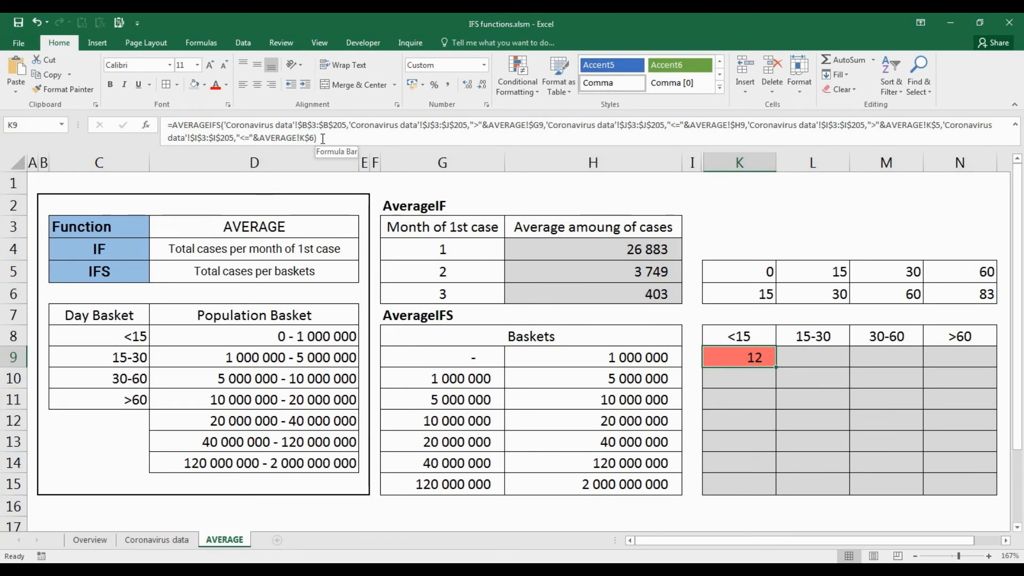
Step: Fill the AVERAGEIFS formula across K9:N15, and select N14:N15 to examine the averages for the largest population baskets
{"action": "left_click", "coordinate": [977, 482], "text": "shift"}
{"action": "key", "text": "F2"}
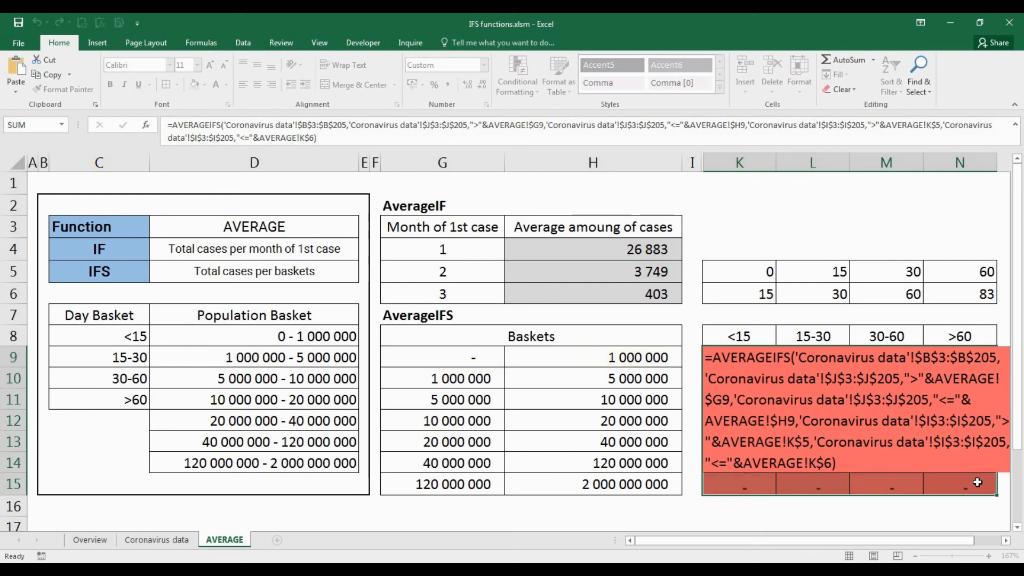
{"action": "key", "text": "ctrl+Return"}
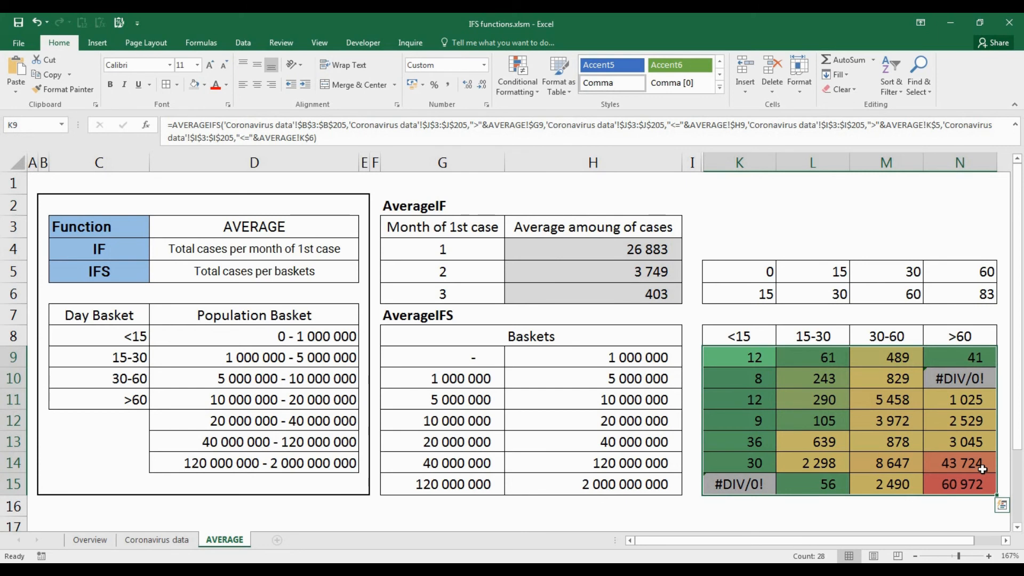
{"action": "left_click_drag", "start_coordinate": [982, 468], "coordinate": [979, 487]}
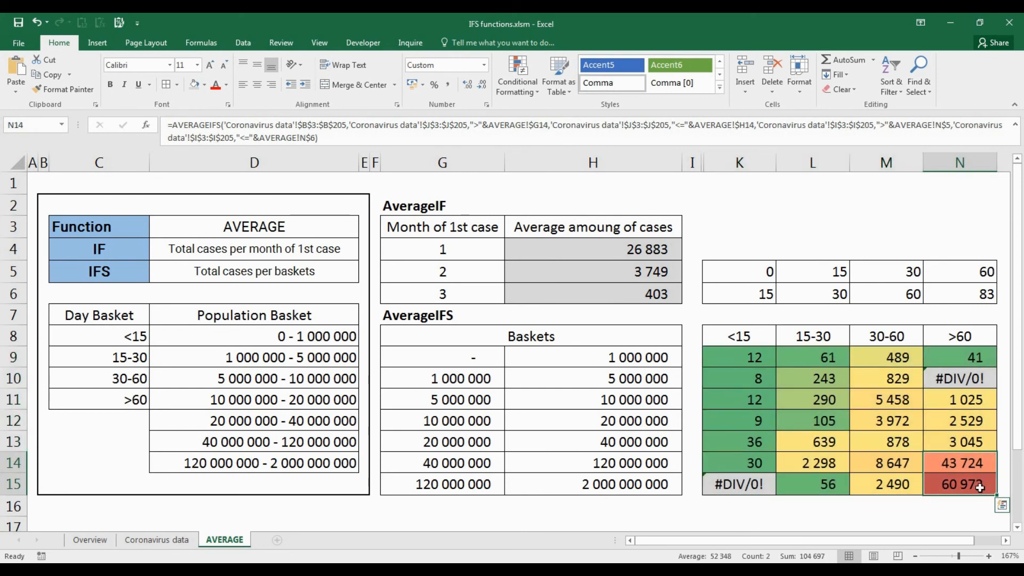